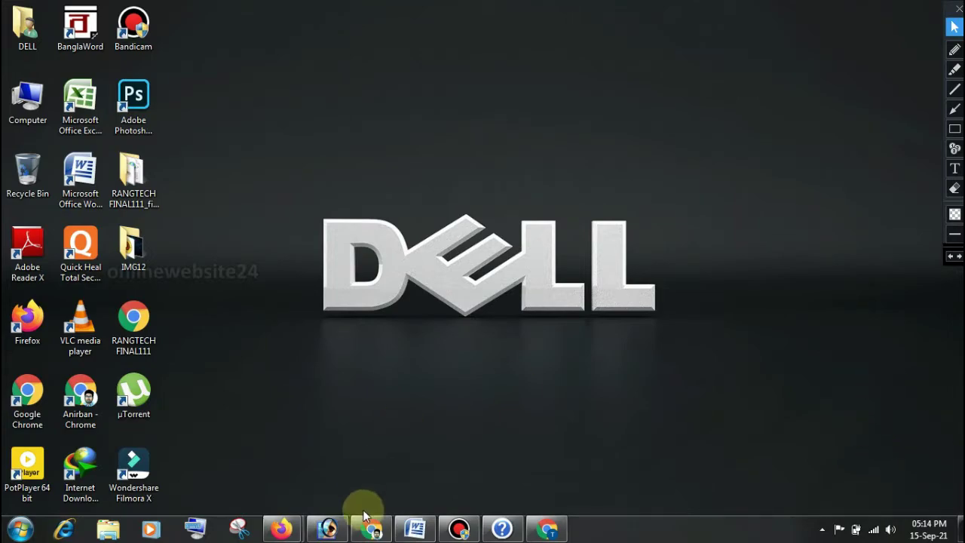
# Restore the Word window showing the EXPERT SALON & SPA (FINAL) careers page.
pyautogui.click(405, 531)
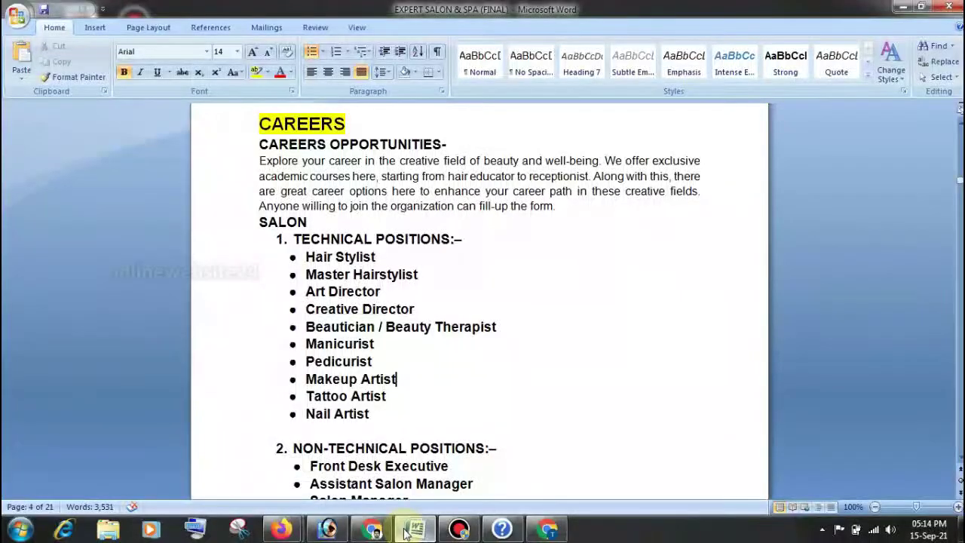
# Look under Word's Save As for a PDF option, then go to the 'save as pdf office 2007' Google results.
pyautogui.click(703, 375)
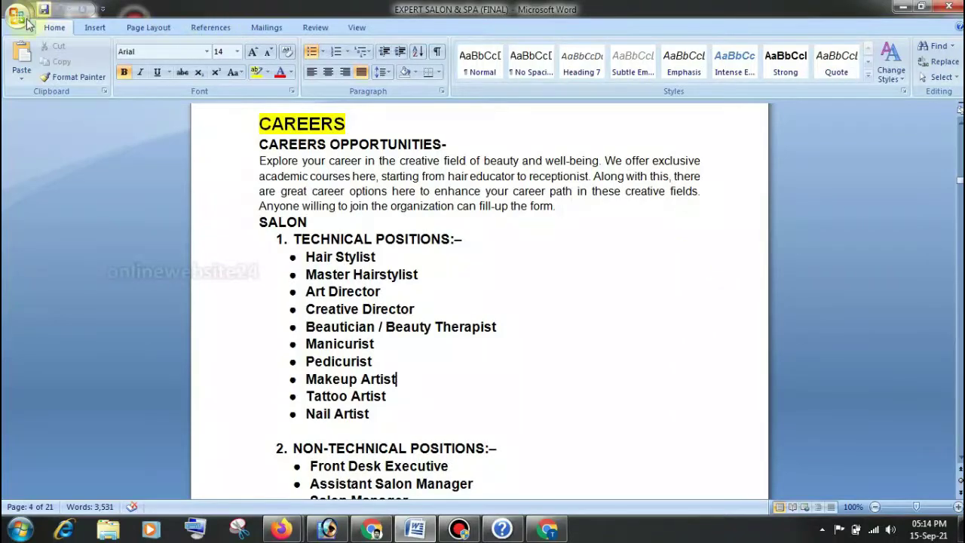
pyautogui.click(16, 18)
pyautogui.moveTo(65, 140)
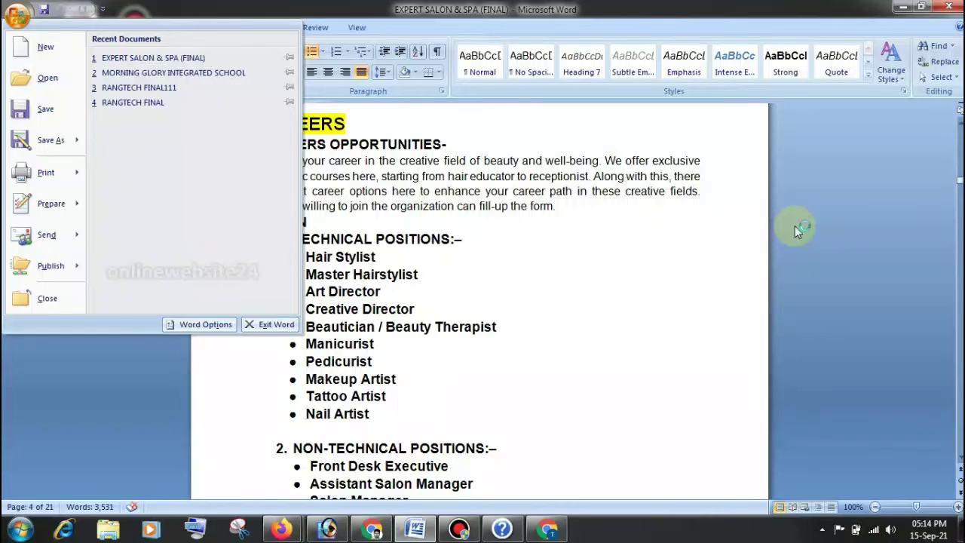
pyautogui.click(794, 225)
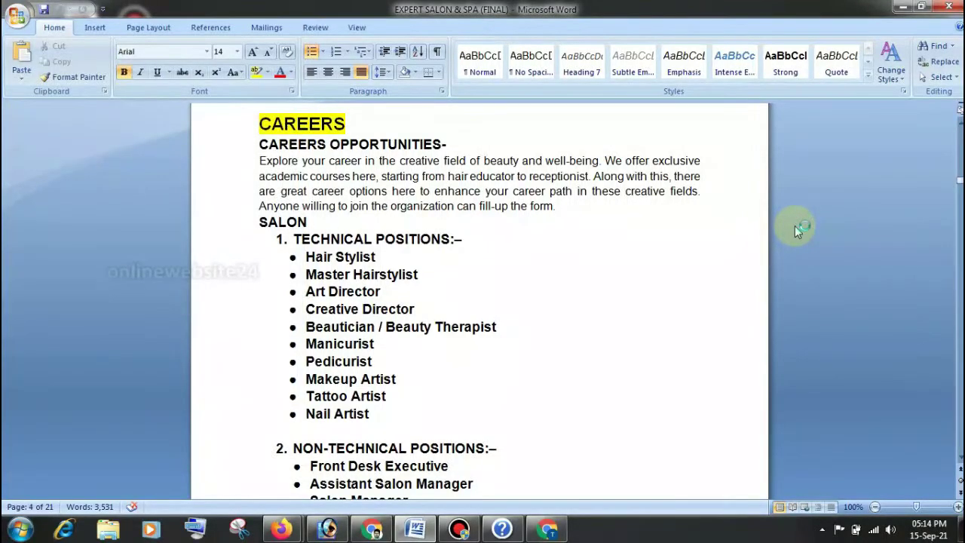
pyautogui.click(550, 526)
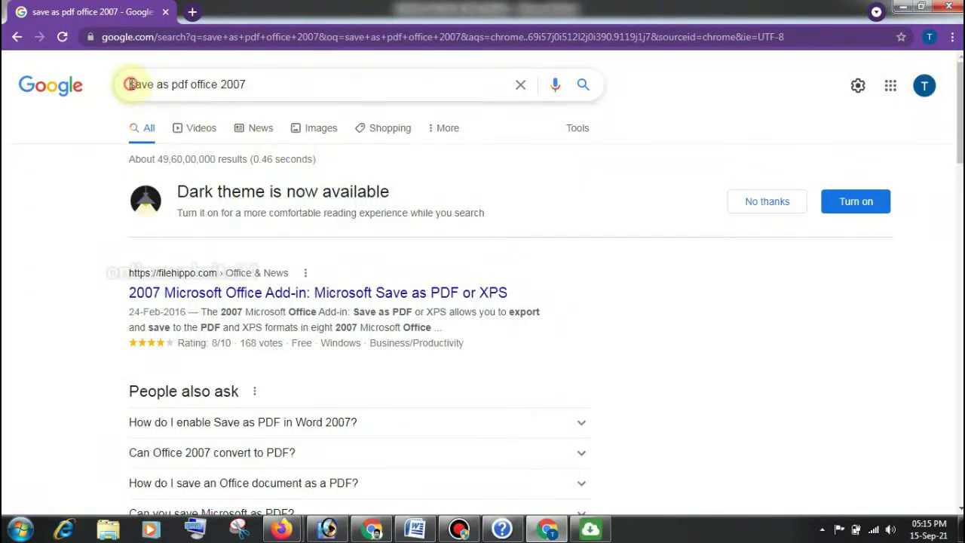
# Open the filehippo.com result '2007 Microsoft Office Add-in: Microsoft Save as PDF or XPS'.
pyautogui.moveTo(131, 85); pyautogui.dragTo(254, 84)
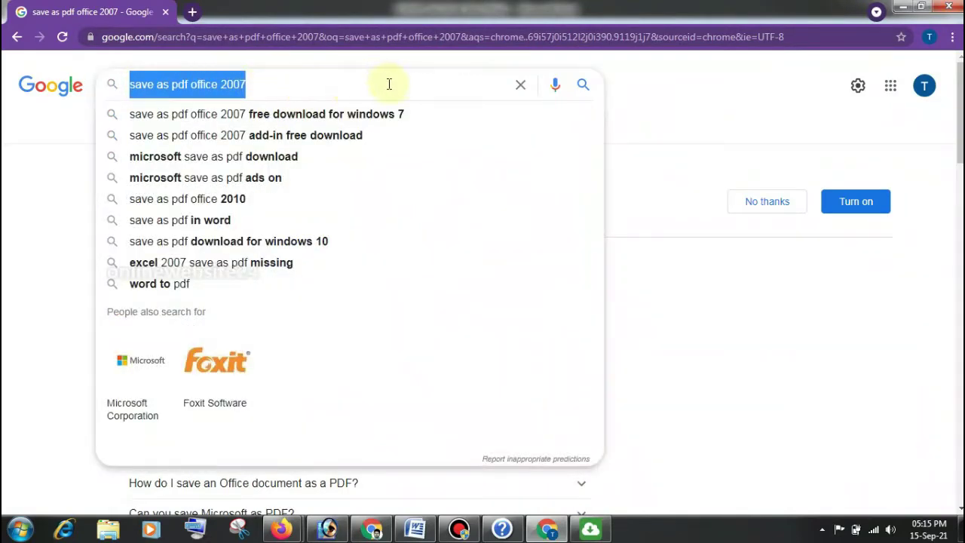
pyautogui.click(671, 320)
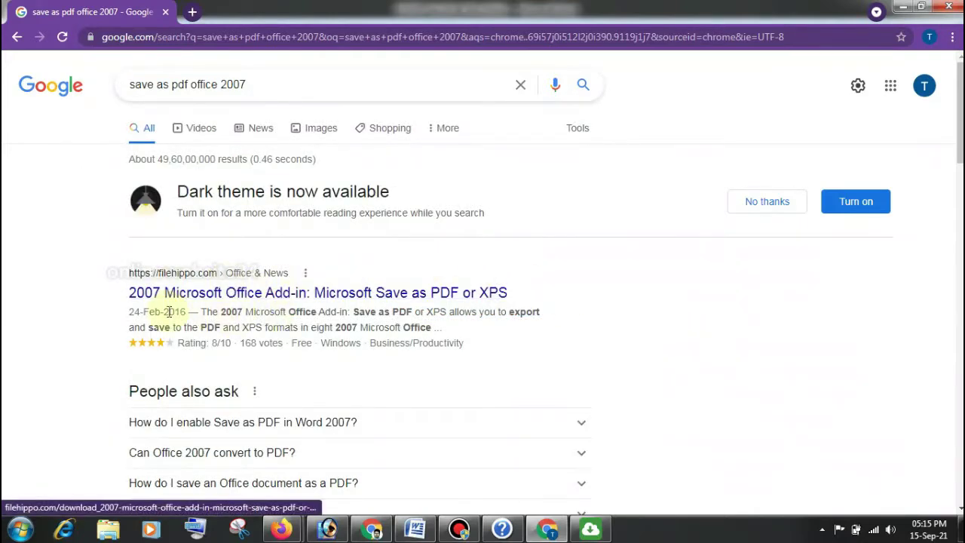
pyautogui.moveTo(113, 290); pyautogui.dragTo(554, 289)
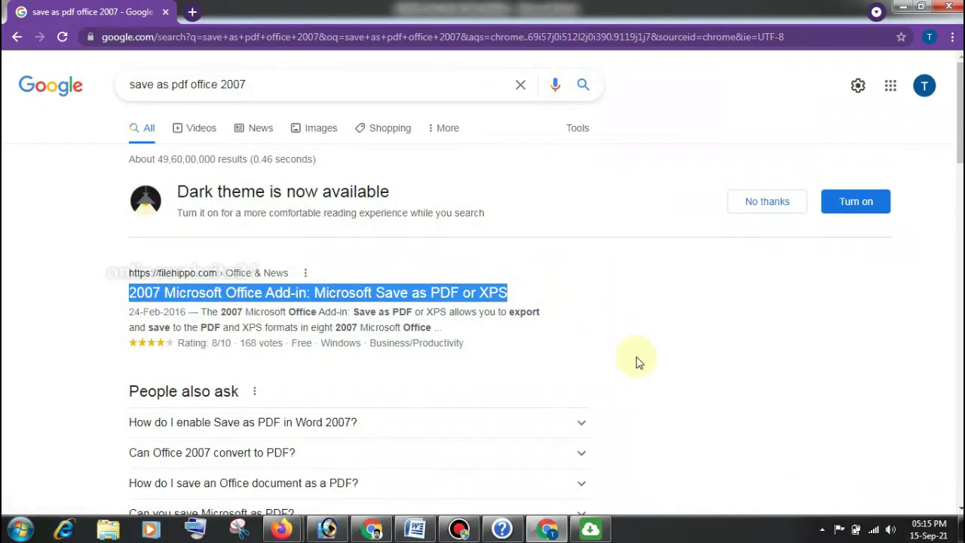
pyautogui.click(674, 371)
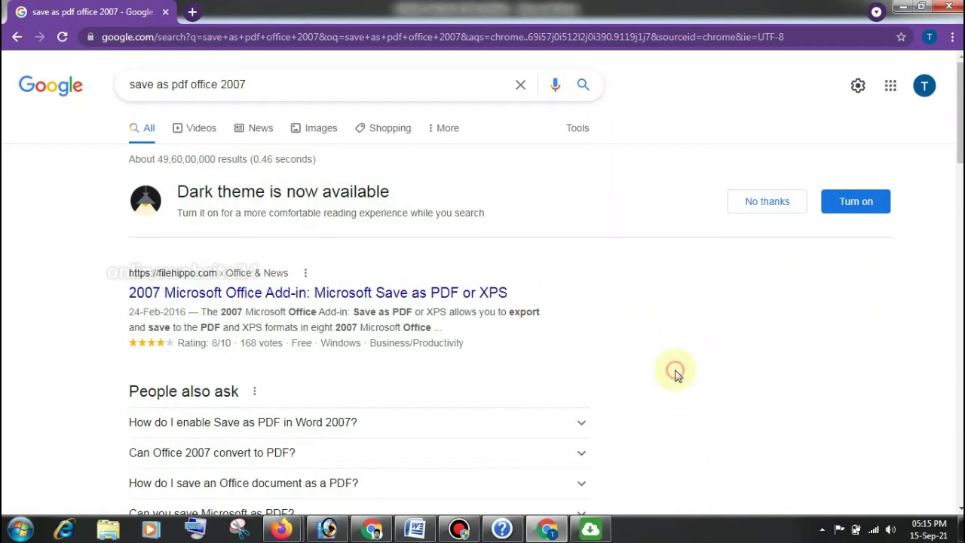
pyautogui.click(463, 301)
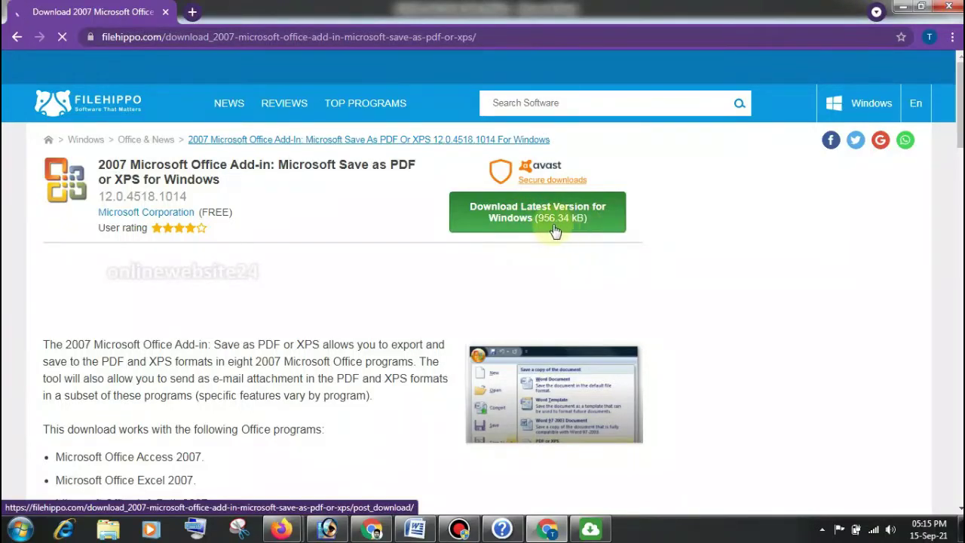
# Start the latest-version download, close the Opera ad, and get SaveAsPDFandXPS.exe.
pyautogui.click(605, 217)
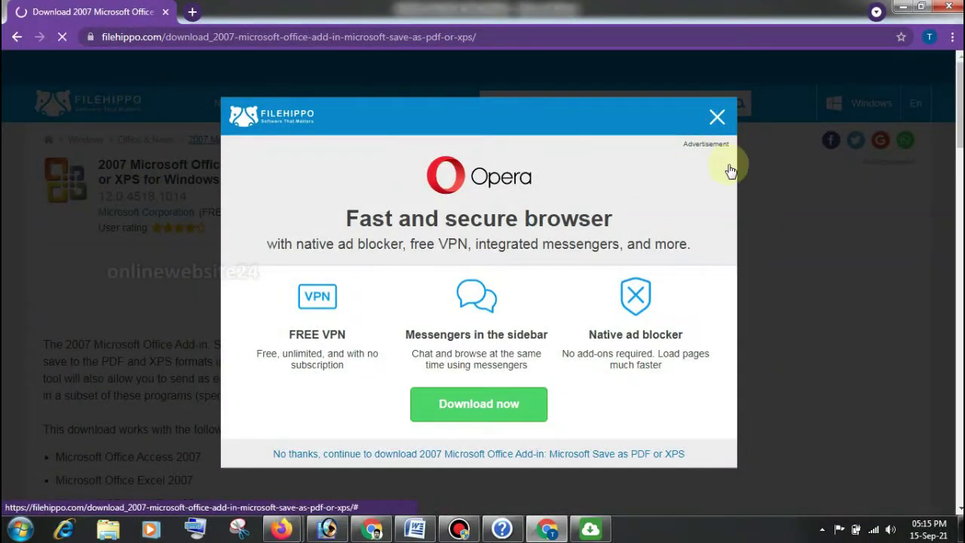
pyautogui.click(717, 118)
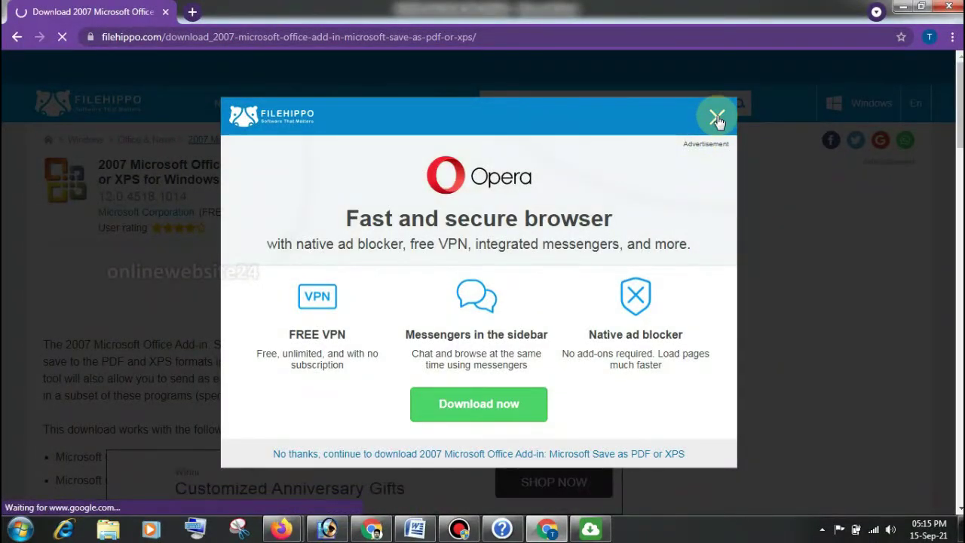
pyautogui.click(717, 119)
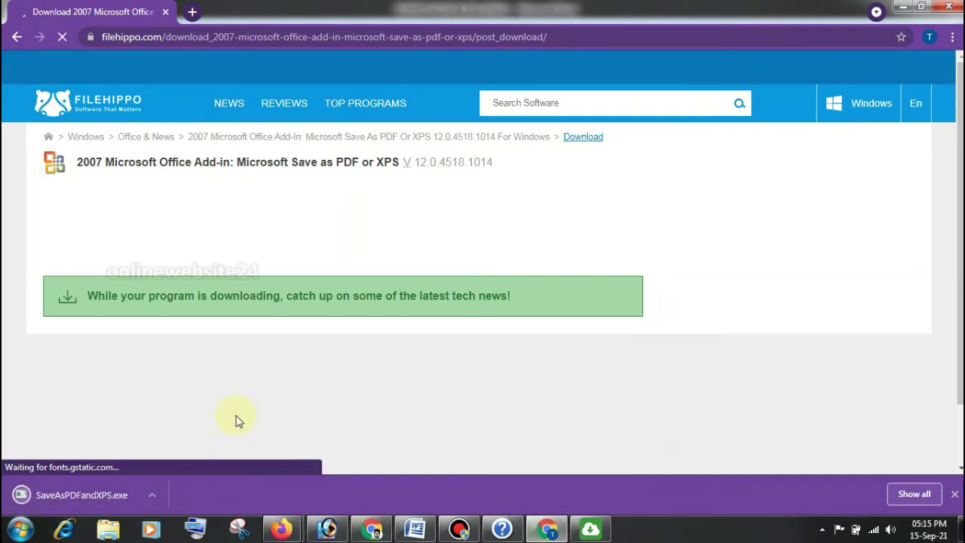
# Show SaveAsPDFandXPS in its Downloads folder, cut the file, and minimize to the desktop.
pyautogui.click(154, 494)
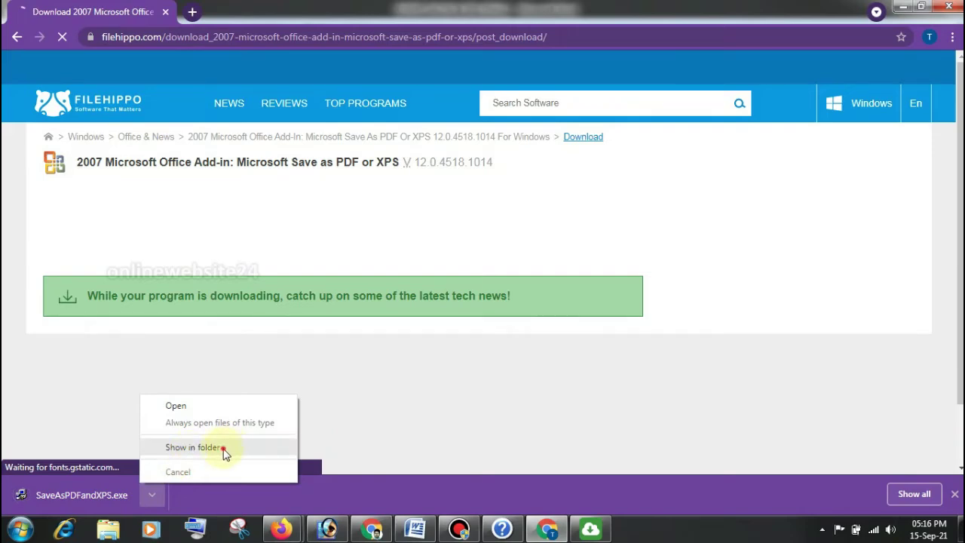
pyautogui.click(192, 447)
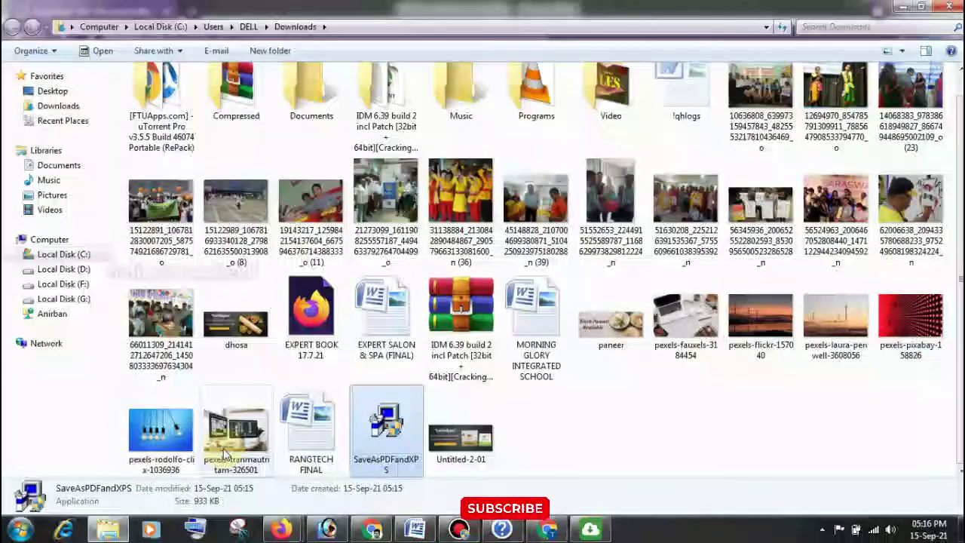
pyautogui.rightClick(385, 437)
pyautogui.click(413, 332)
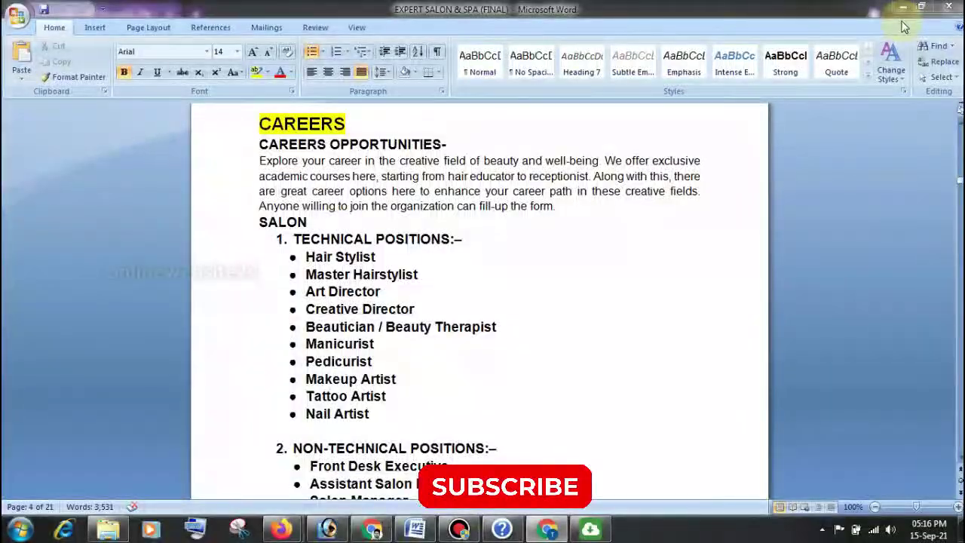
pyautogui.click(902, 7)
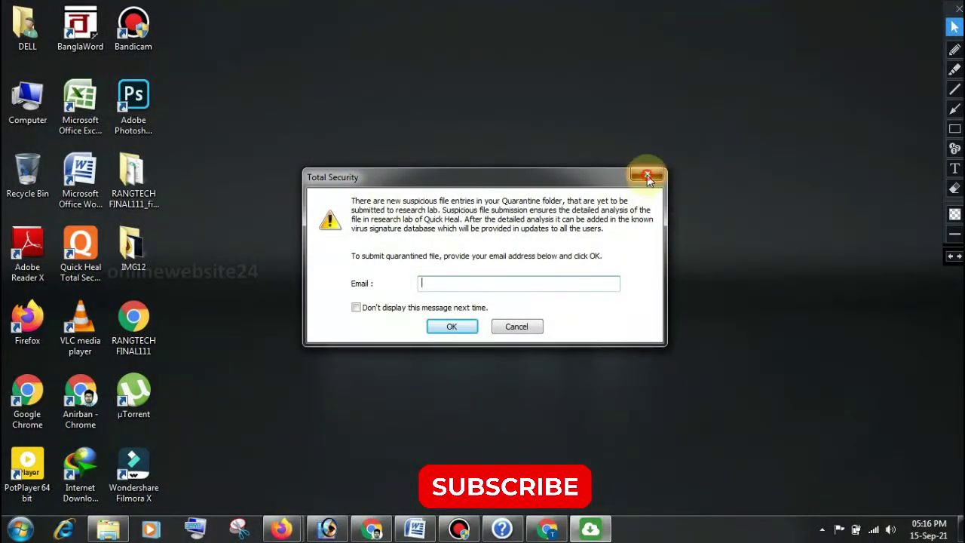
# Dismiss the Total Security prompt, paste SaveAsPDFandXPS onto the desktop, and run it.
pyautogui.click(647, 177)
pyautogui.rightClick(234, 247)
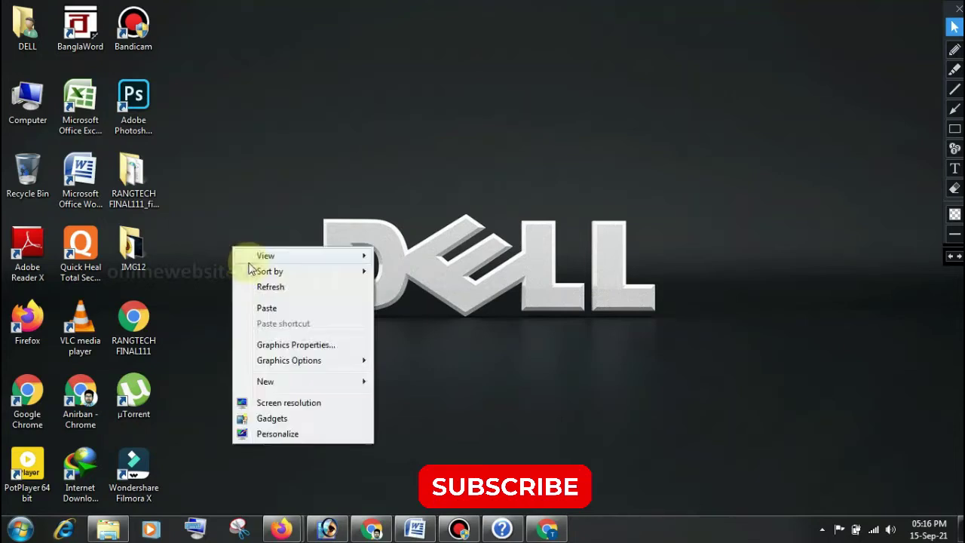
pyautogui.click(271, 307)
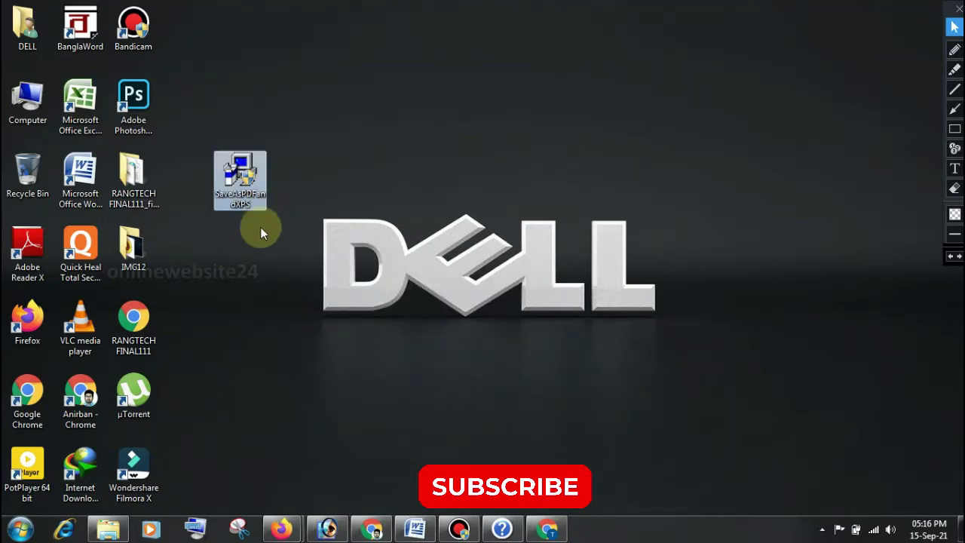
pyautogui.moveTo(246, 197); pyautogui.dragTo(405, 198)
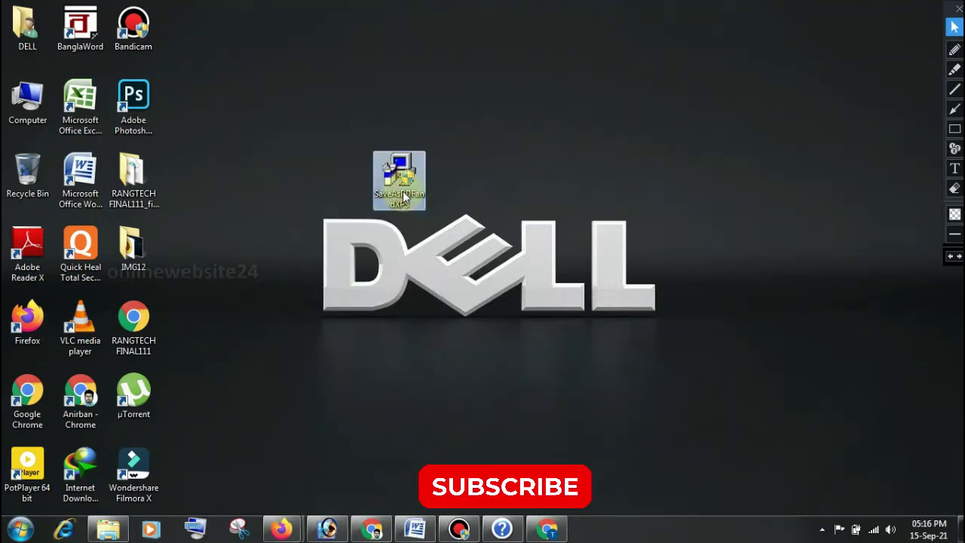
pyautogui.click(442, 212)
pyautogui.doubleClick(399, 172)
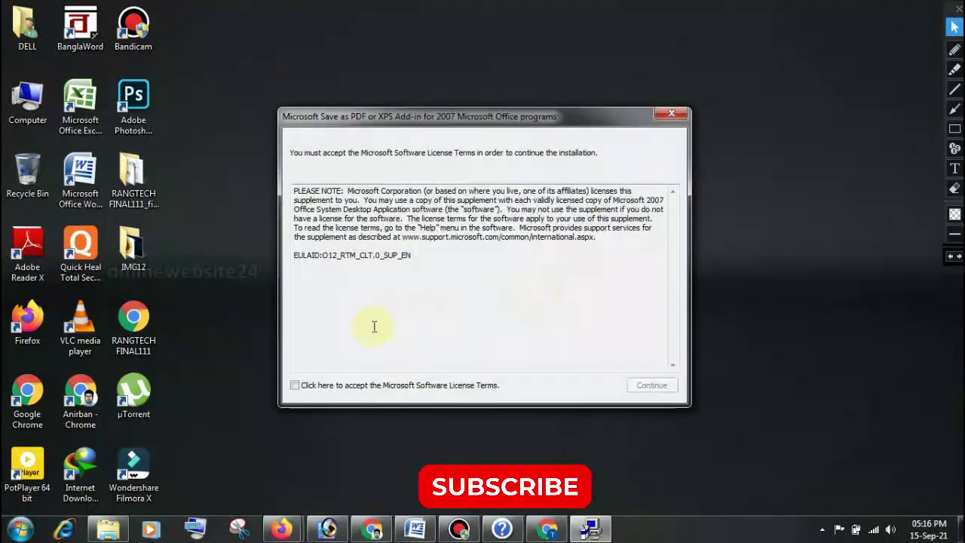
# Accept the license terms, install the Save as PDF or XPS add-in, and confirm completion.
pyautogui.click(295, 386)
pyautogui.click(650, 386)
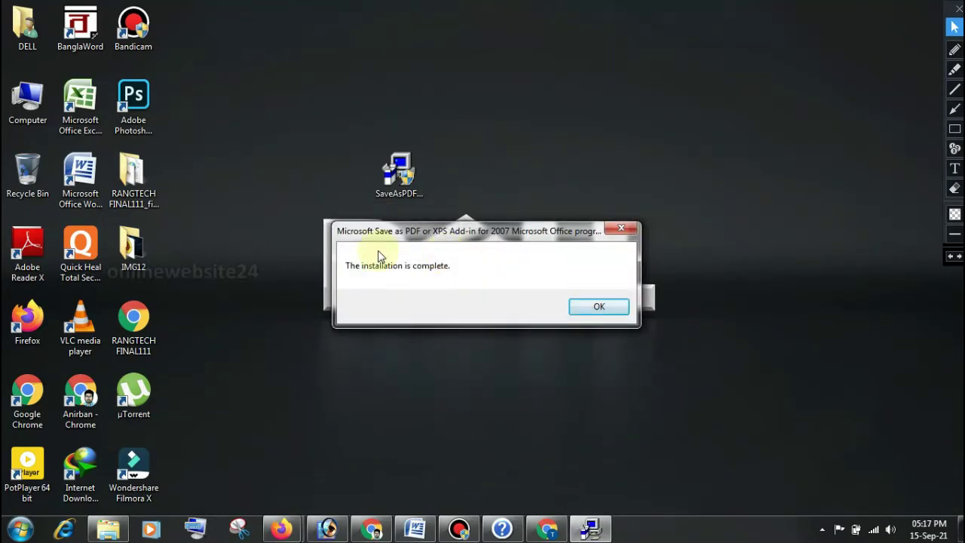
pyautogui.click(608, 308)
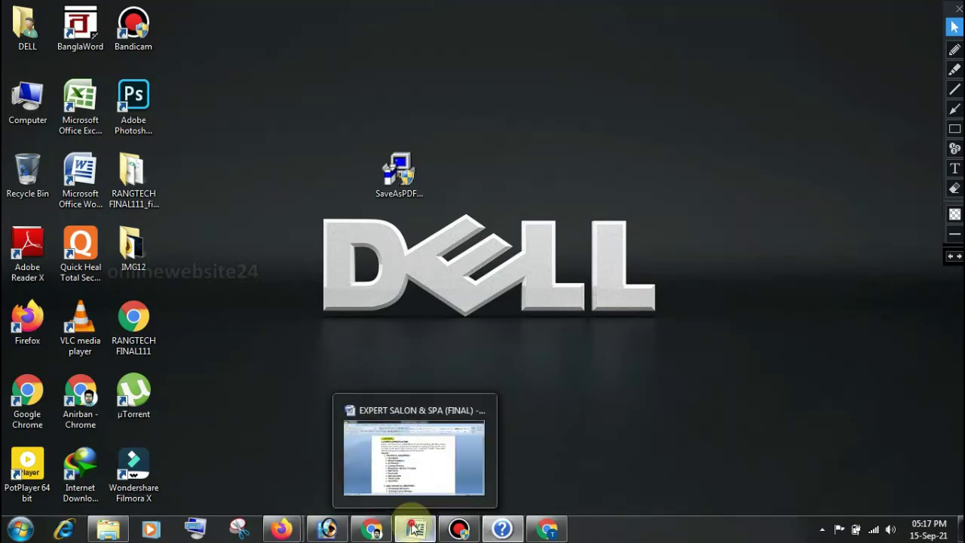
# Return to Word and choose Save As > PDF or XPS for EXPERT SALON & SPA (FINAL).
pyautogui.click(414, 528)
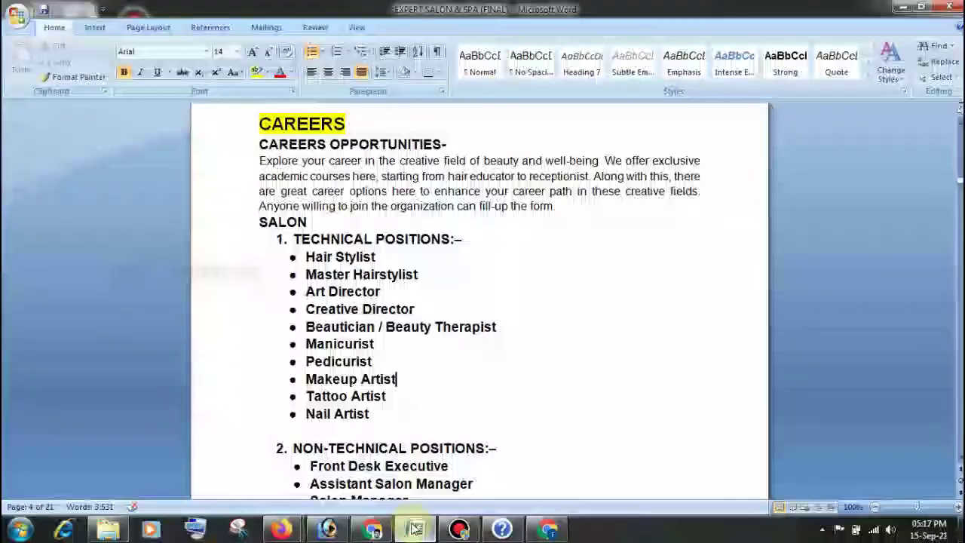
pyautogui.click(17, 21)
pyautogui.moveTo(44, 140)
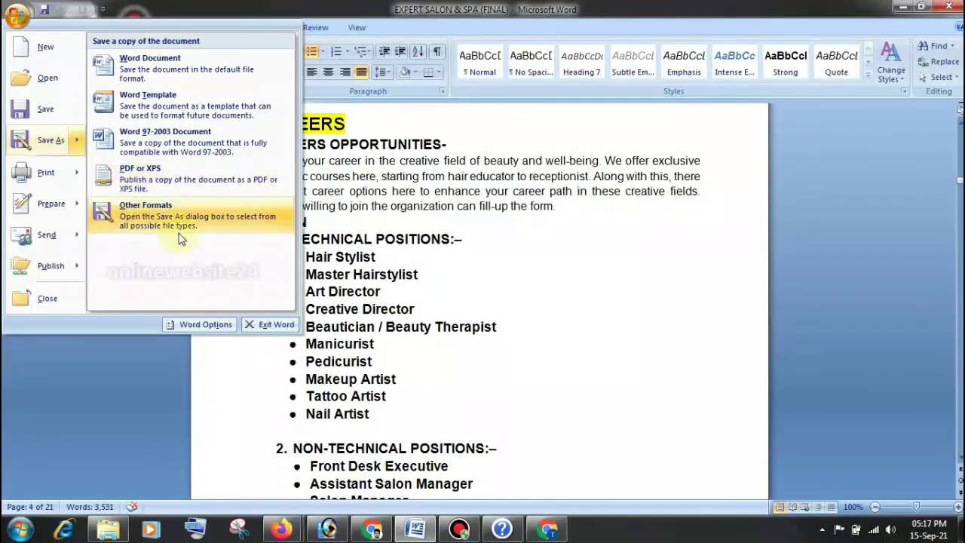
pyautogui.click(172, 178)
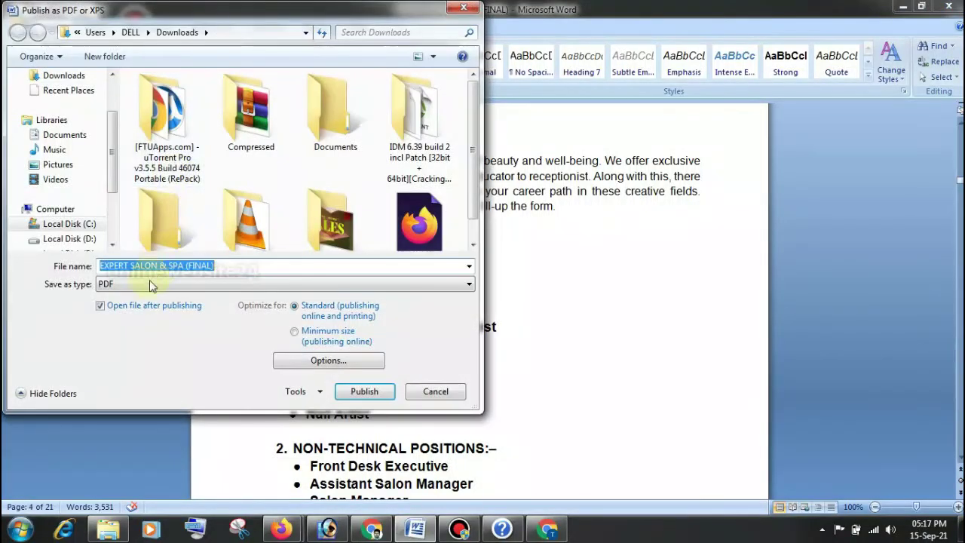
# Keep PDF as the Save as type and close the Publish as PDF or XPS dialog without publishing.
pyautogui.click(132, 283)
pyautogui.click(130, 285)
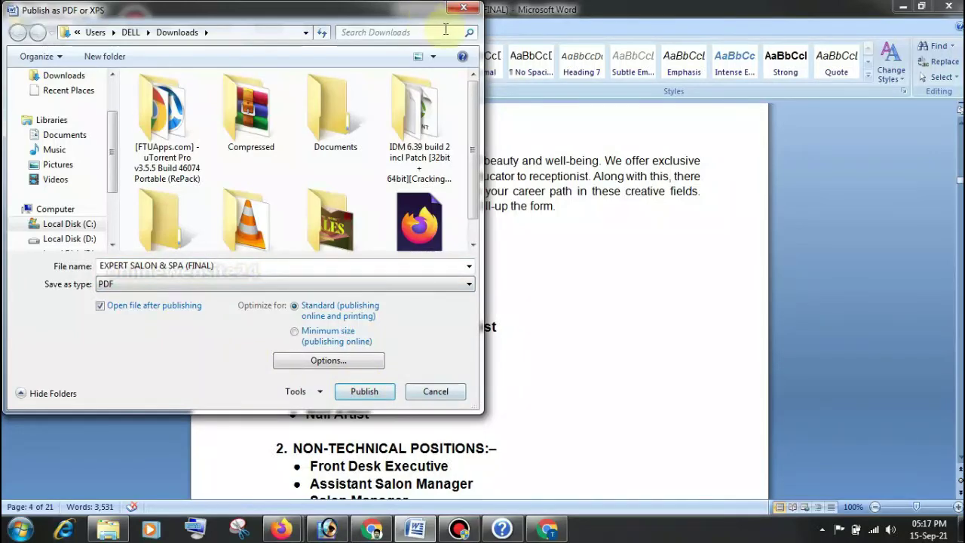
pyautogui.click(466, 9)
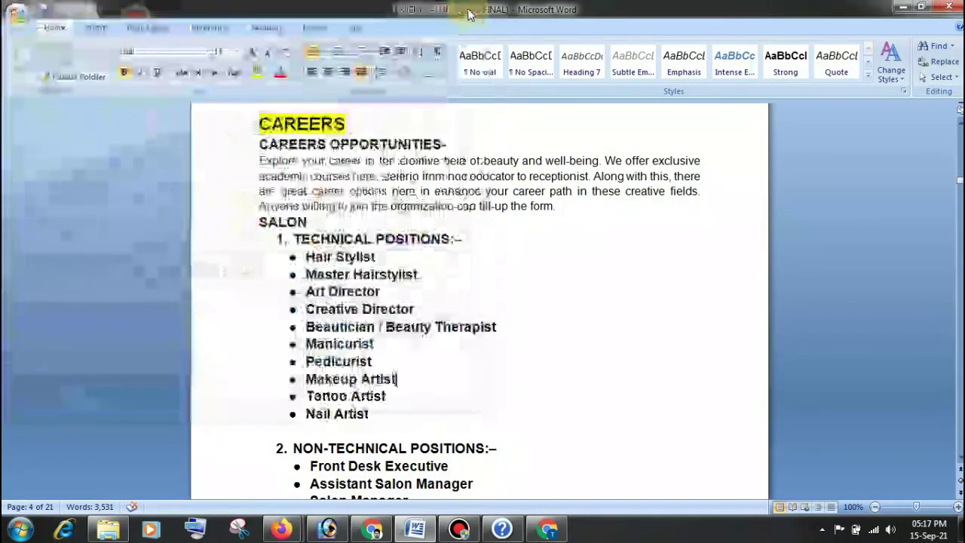